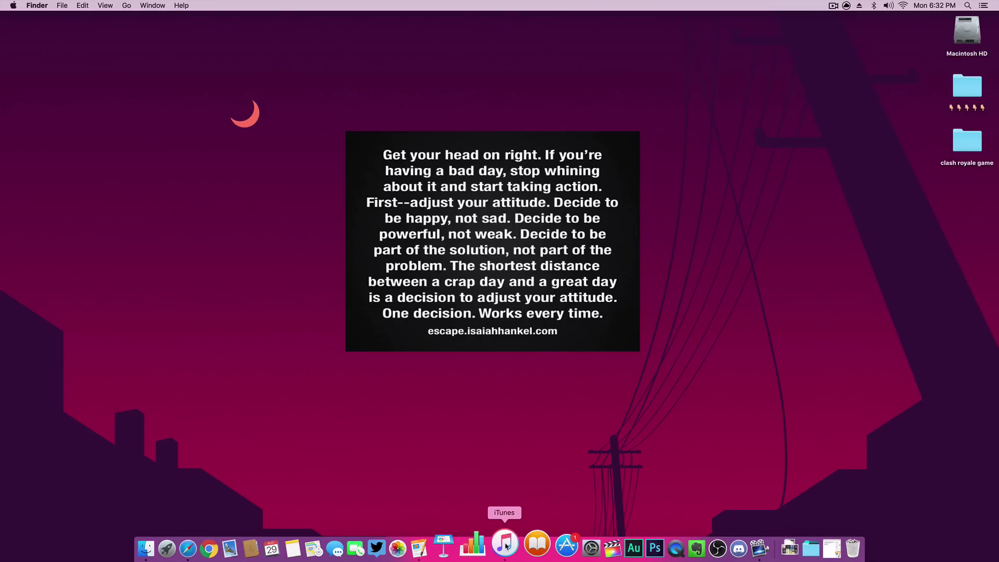
- Launch iTunes and check its version (12.4.3.1) in the About iTunes window, then close it
left_click(506, 543)
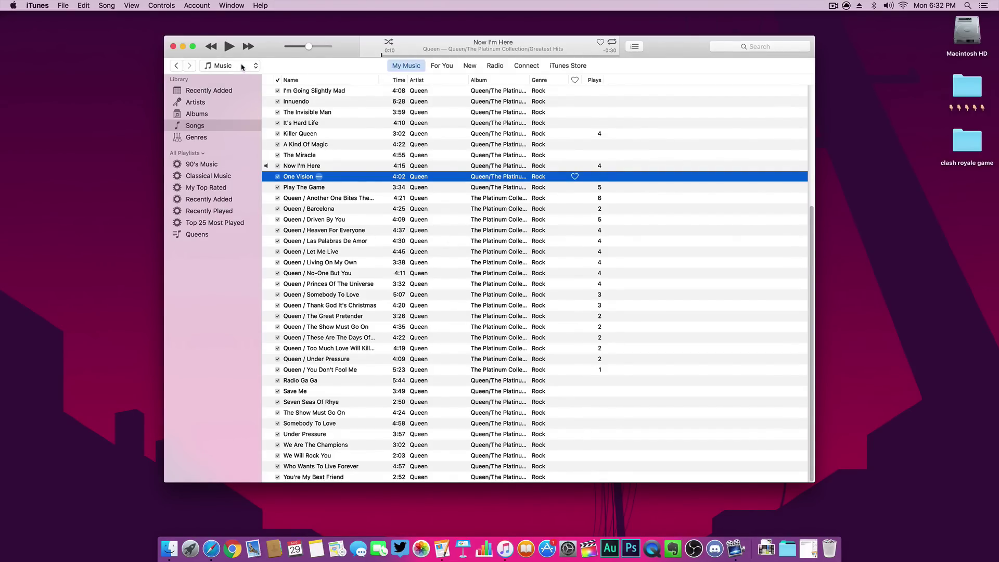
left_click(37, 6)
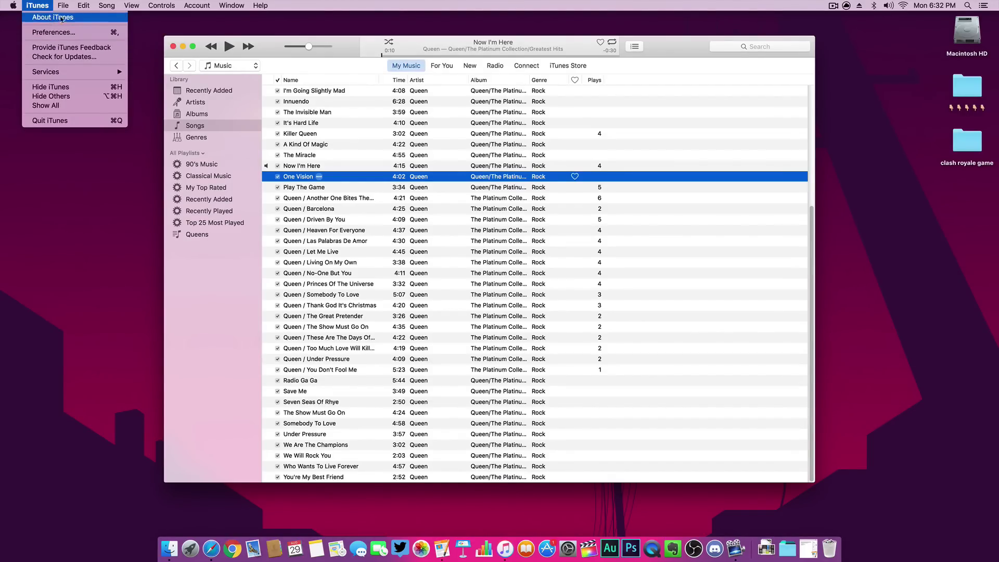
left_click(52, 17)
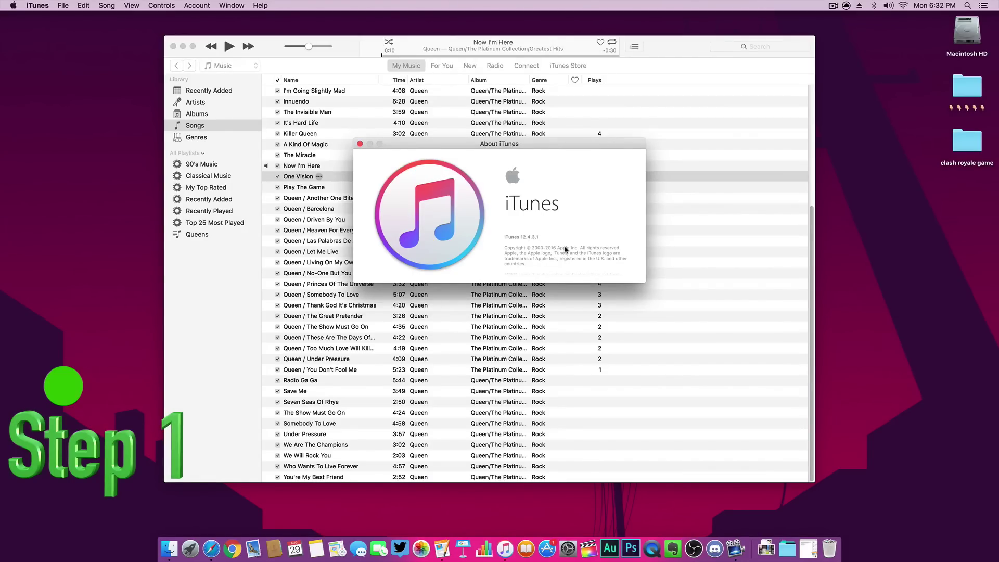
left_click(359, 144)
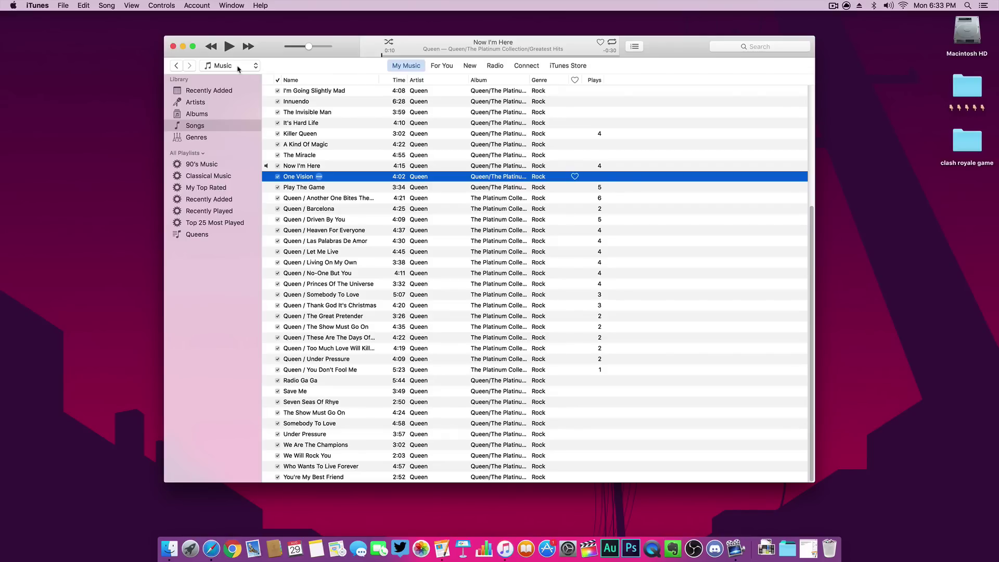
left_click(238, 69)
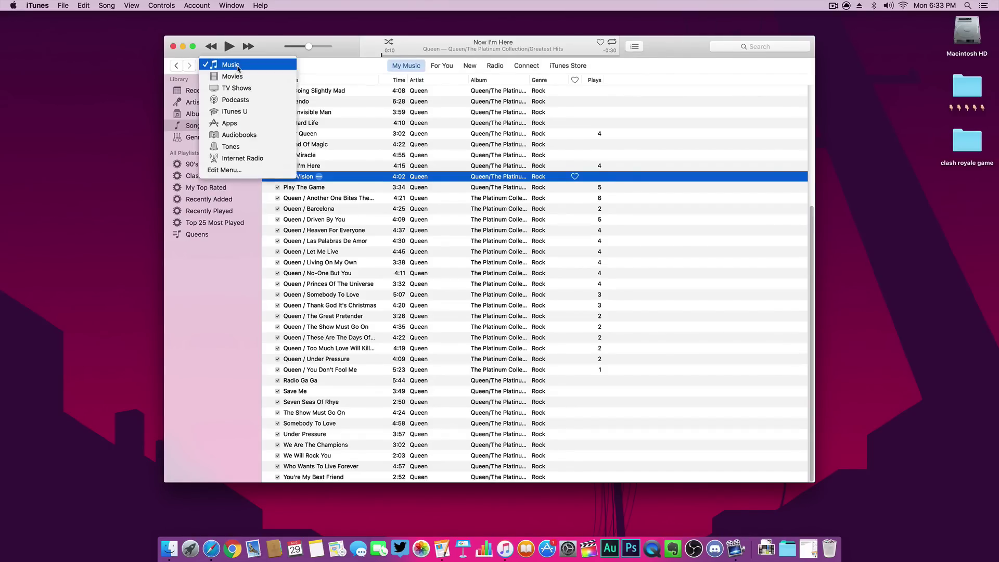
left_click(239, 172)
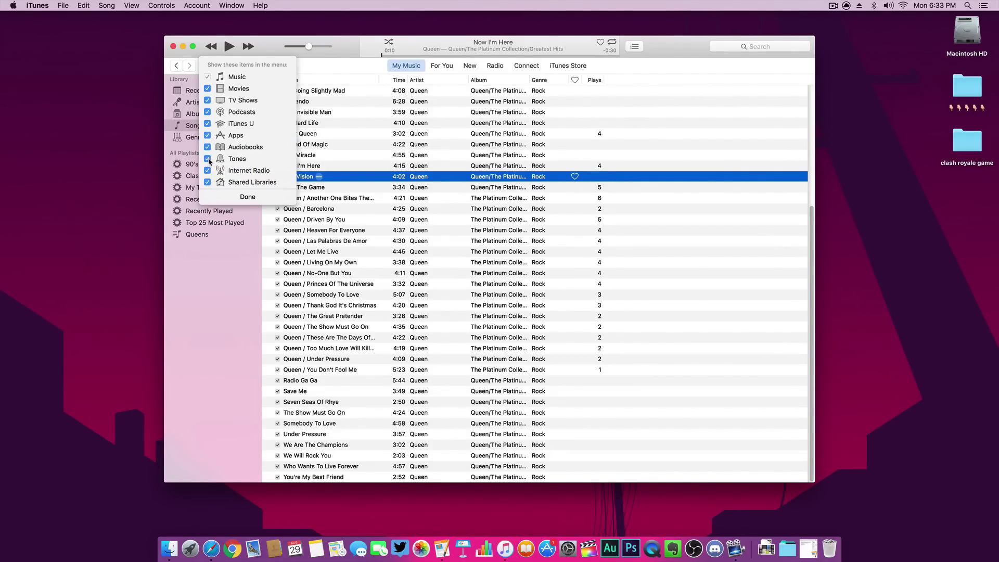
left_click(248, 197)
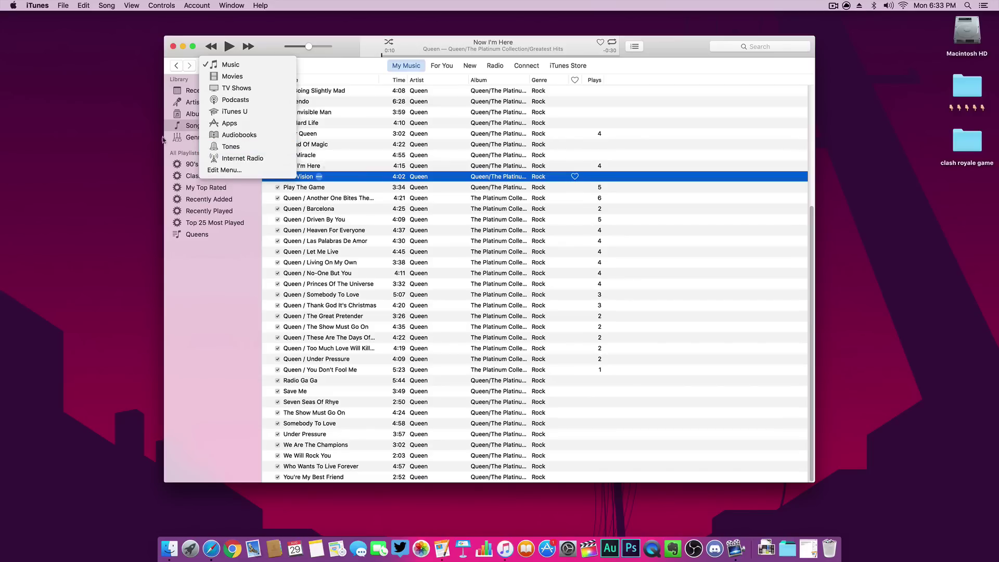
left_click(133, 135)
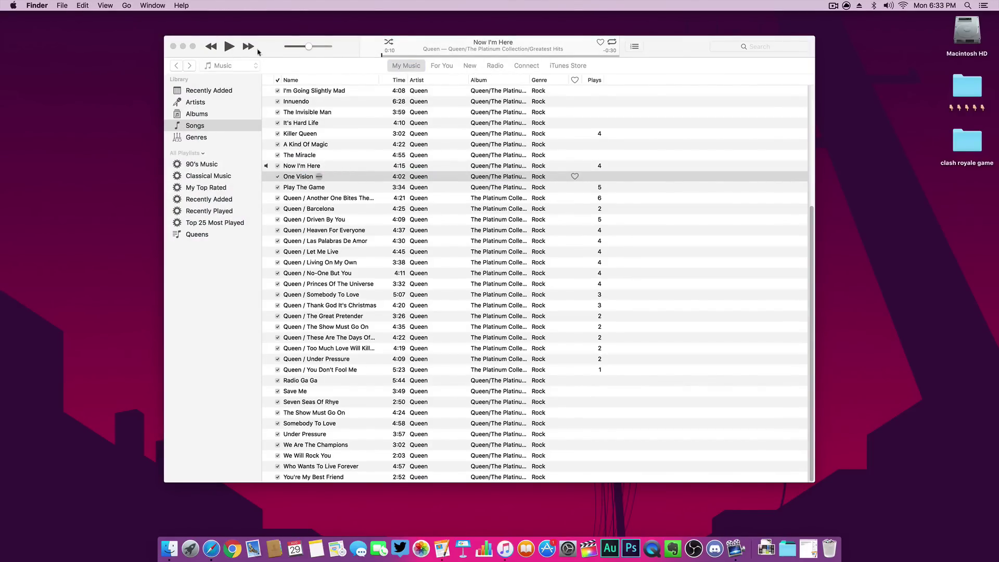
left_click(359, 45)
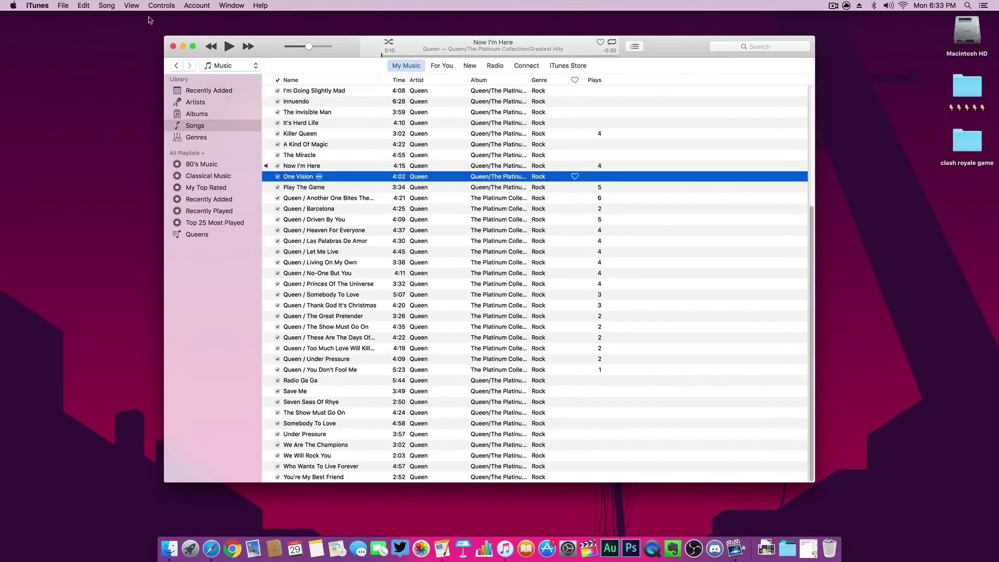
- In Preferences, confirm the import settings use AAC Encoder with iTunes Plus quality
left_click(29, 6)
left_click(45, 31)
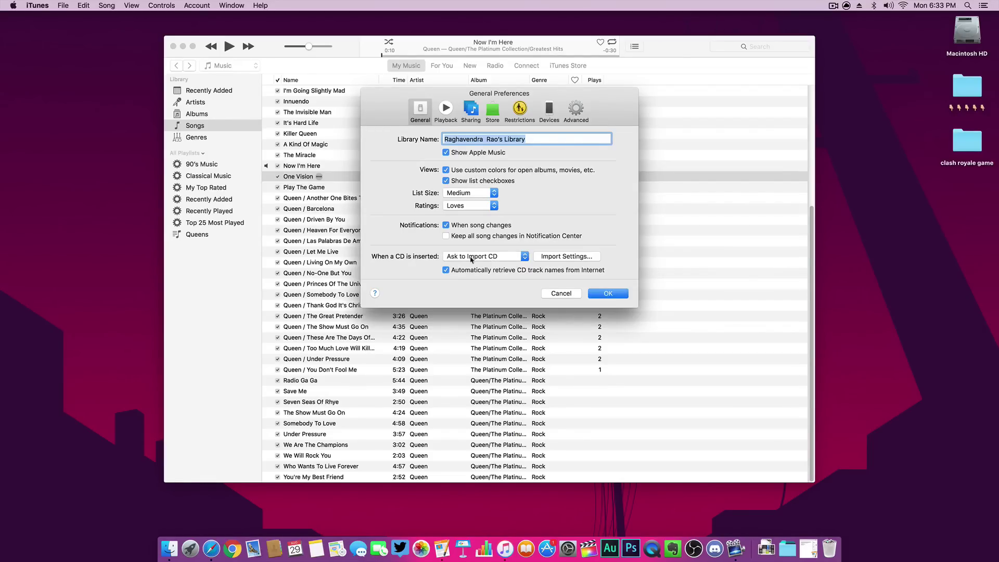
left_click(568, 258)
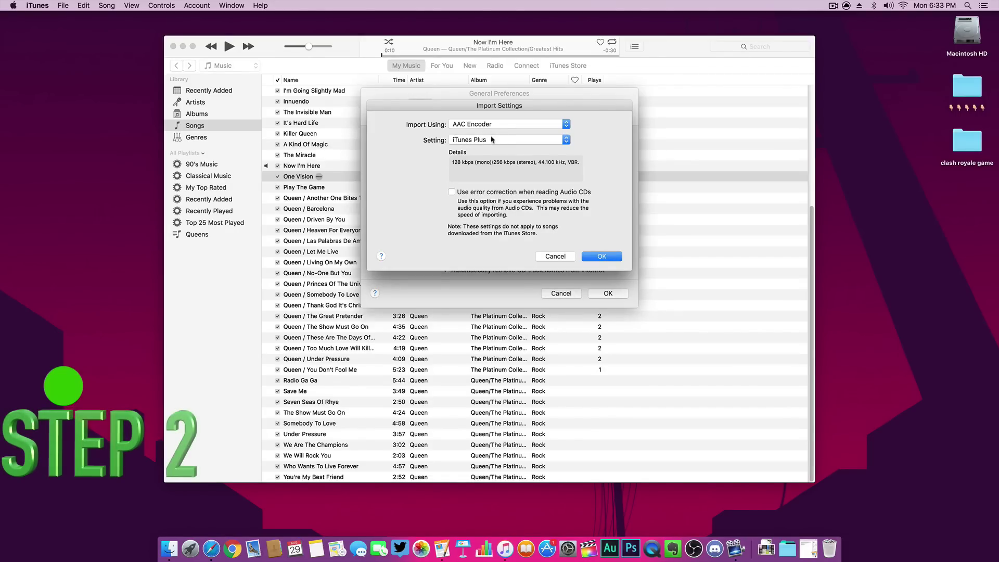
left_click(596, 257)
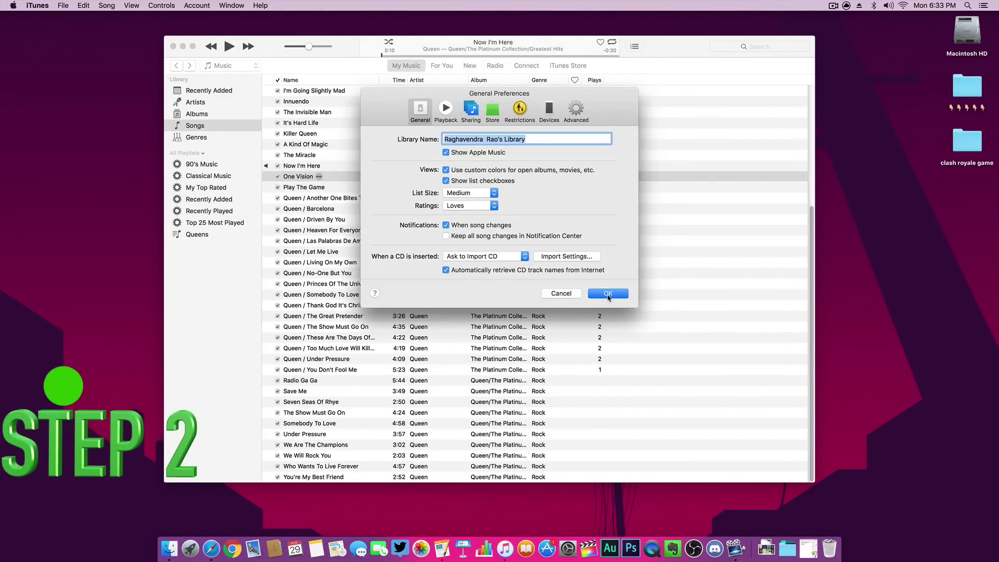
left_click(608, 294)
- Give A Kind Of Magic a custom start time of 0:10 and stop time of 0:40
left_click(300, 145)
right_click(300, 145)
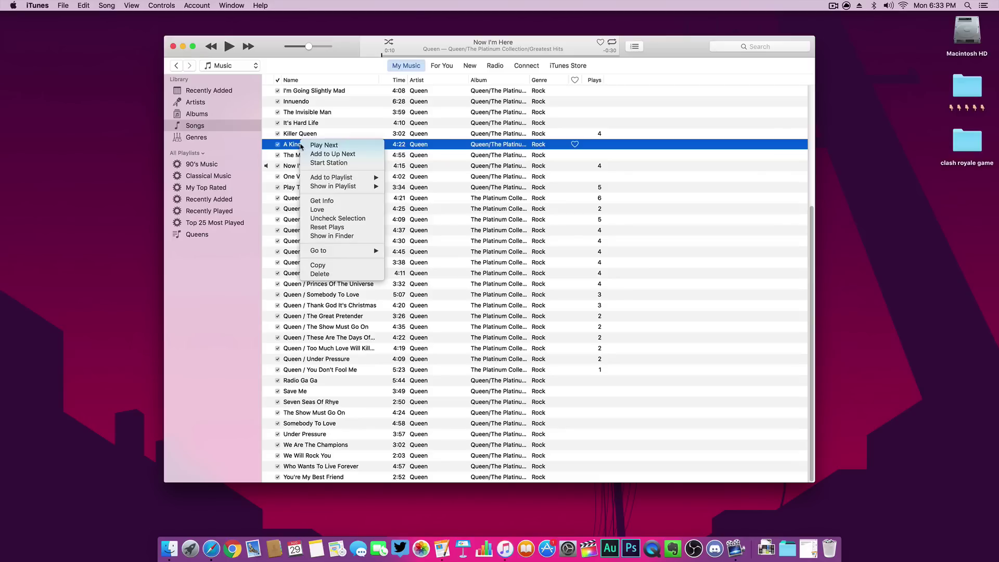
left_click(333, 203)
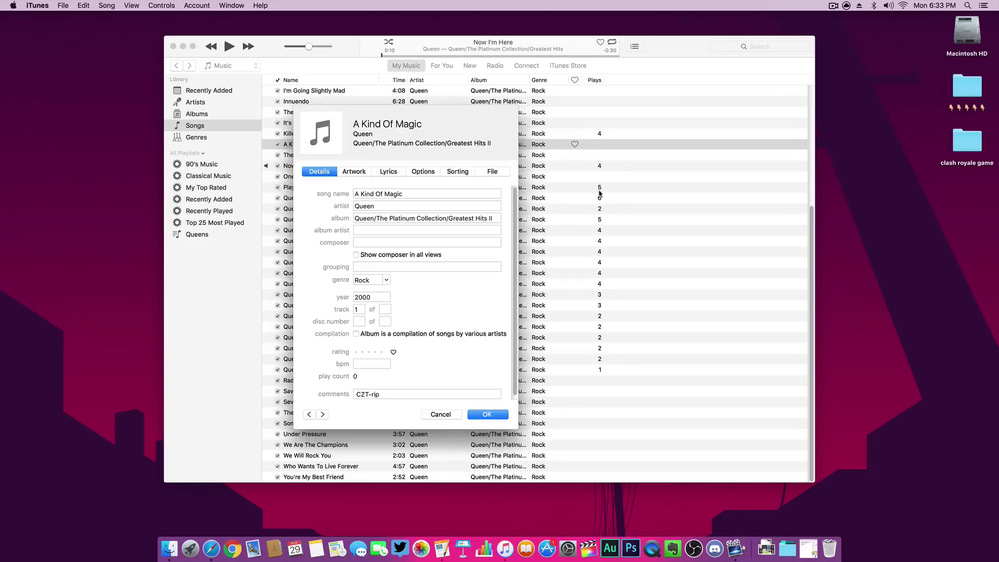
left_click(423, 172)
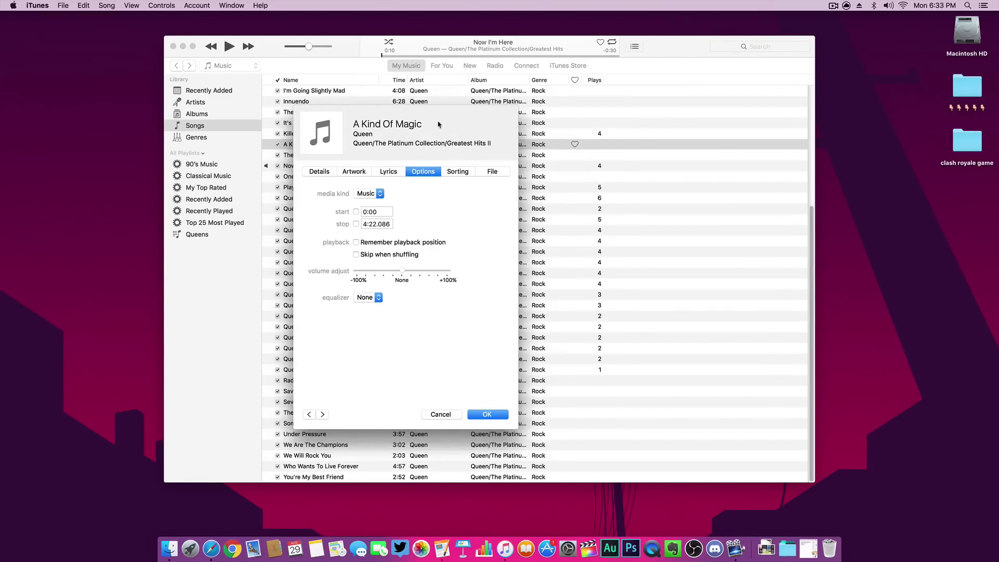
left_click_drag(438, 124, 518, 128)
left_click(436, 215)
type("0:10")
key("Tab")
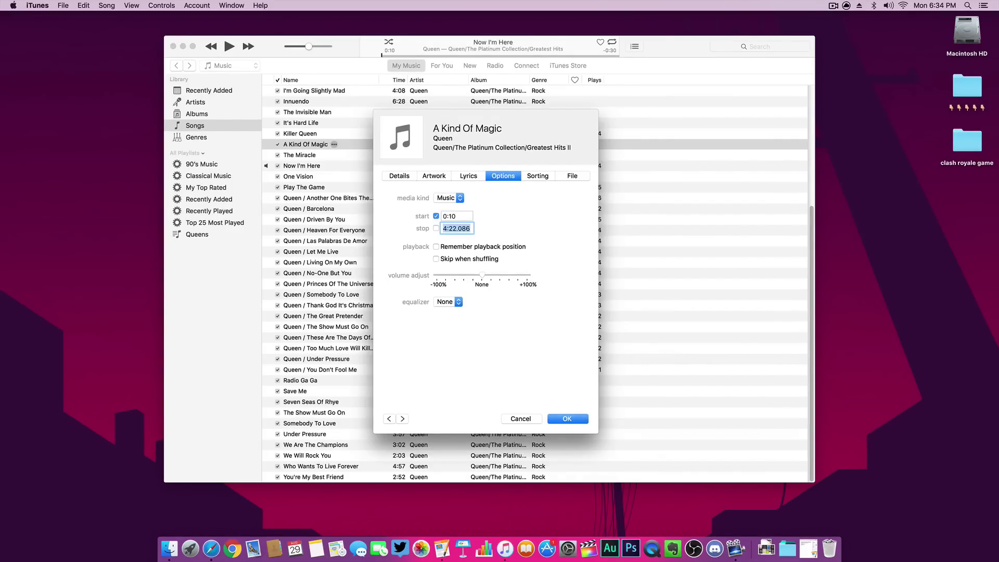
type("0:40")
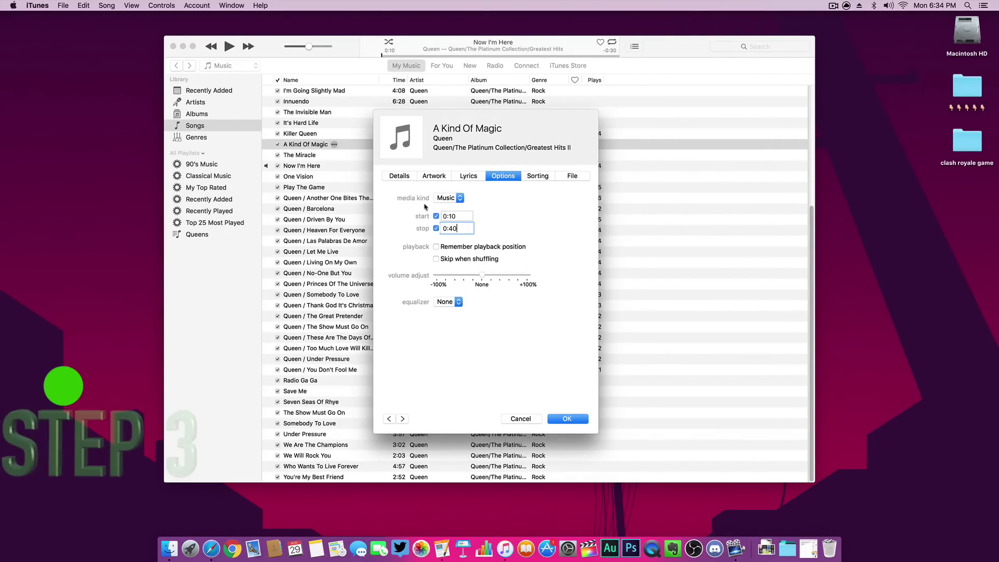
left_click(568, 419)
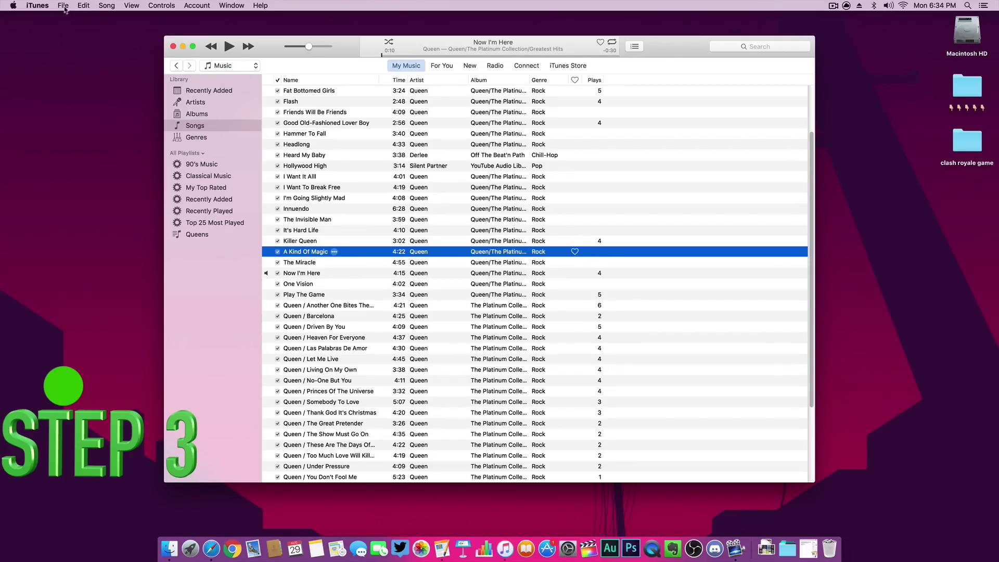
- Create an AAC version of A Kind Of Magic and select the new 0:30 copy
left_click(63, 5)
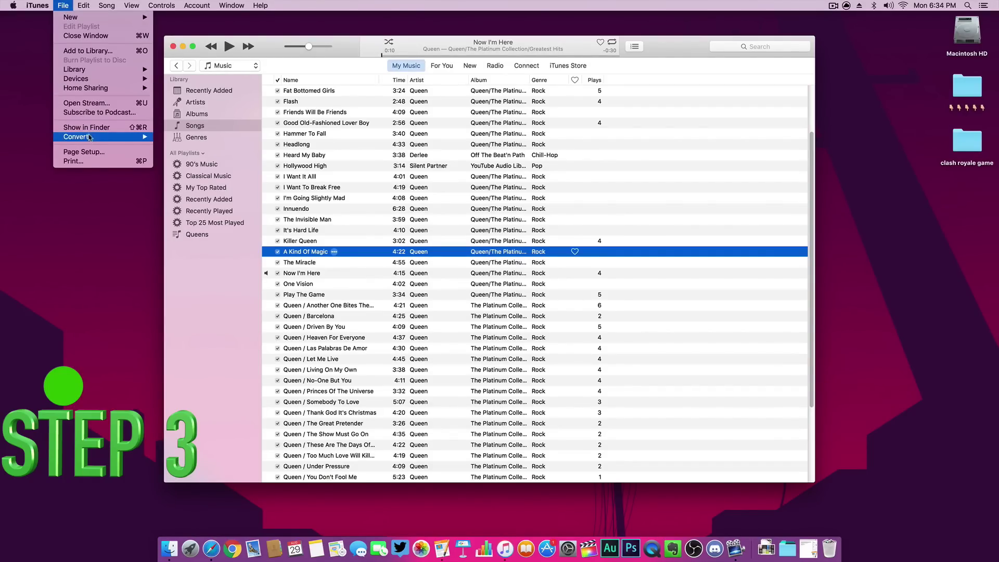
mouse_move(90, 138)
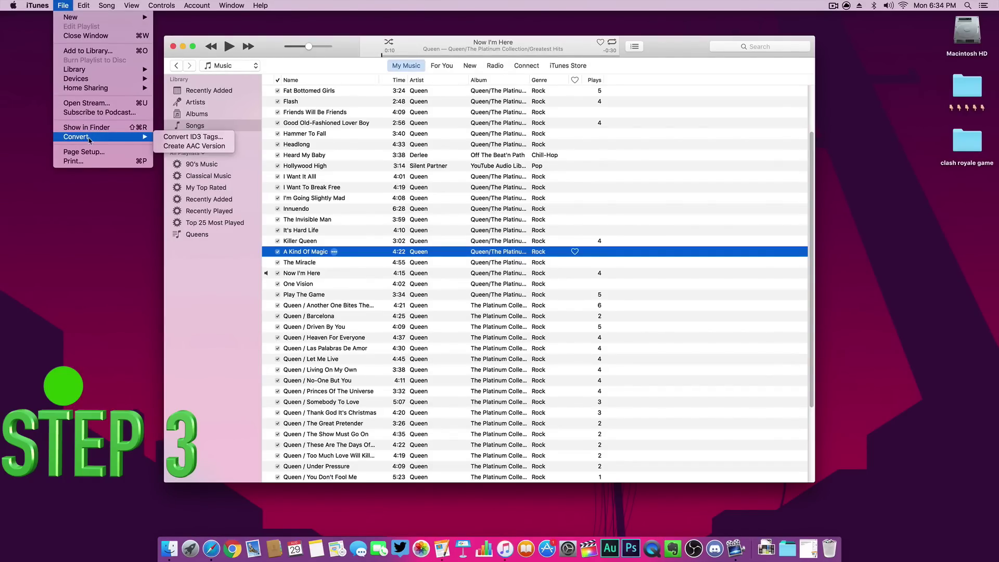
left_click(187, 147)
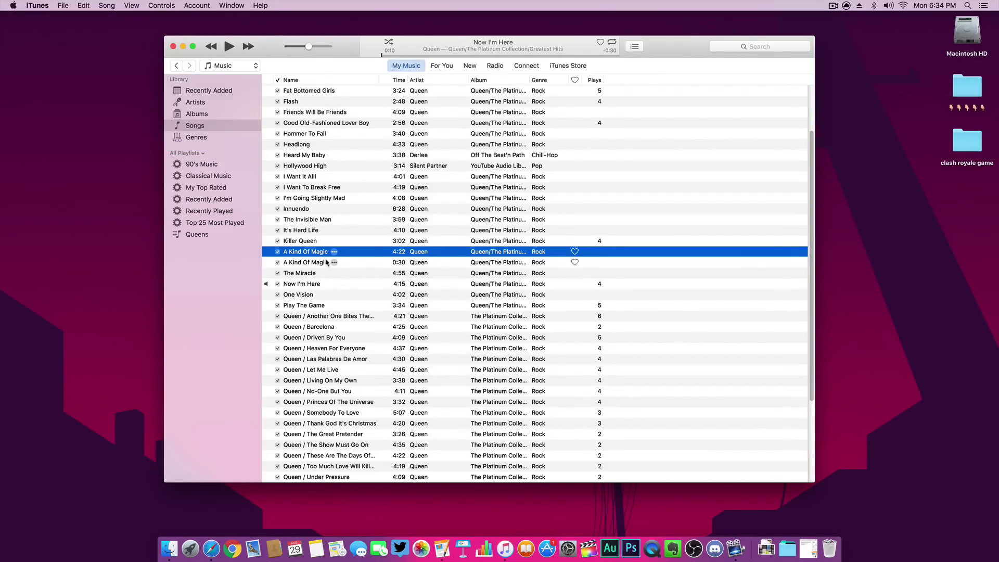
left_click(299, 265)
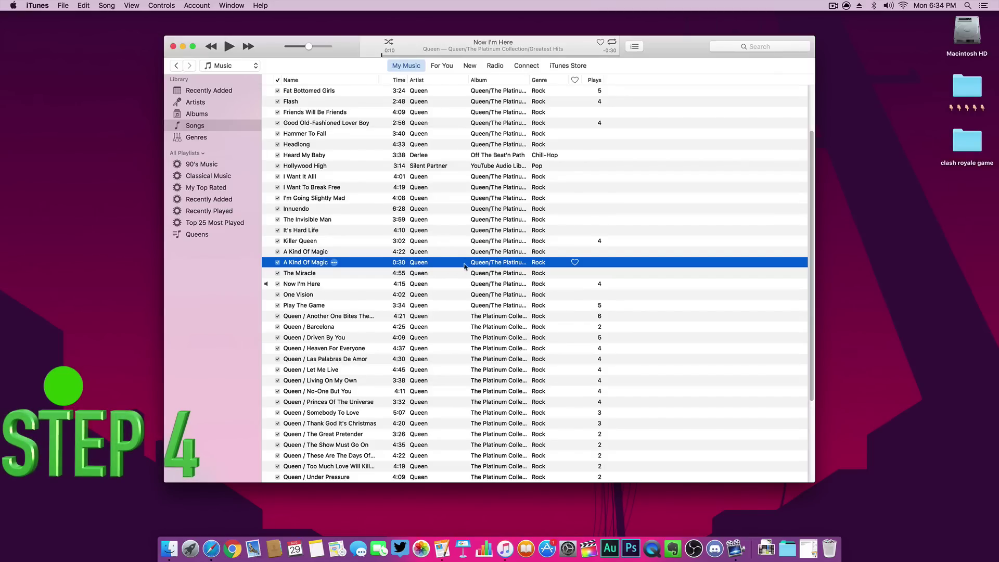
- Export the 0:30 clip to the desktop and change its extension to '01 A Kind Of Magic.m4r'
left_click_drag(306, 267, 859, 224)
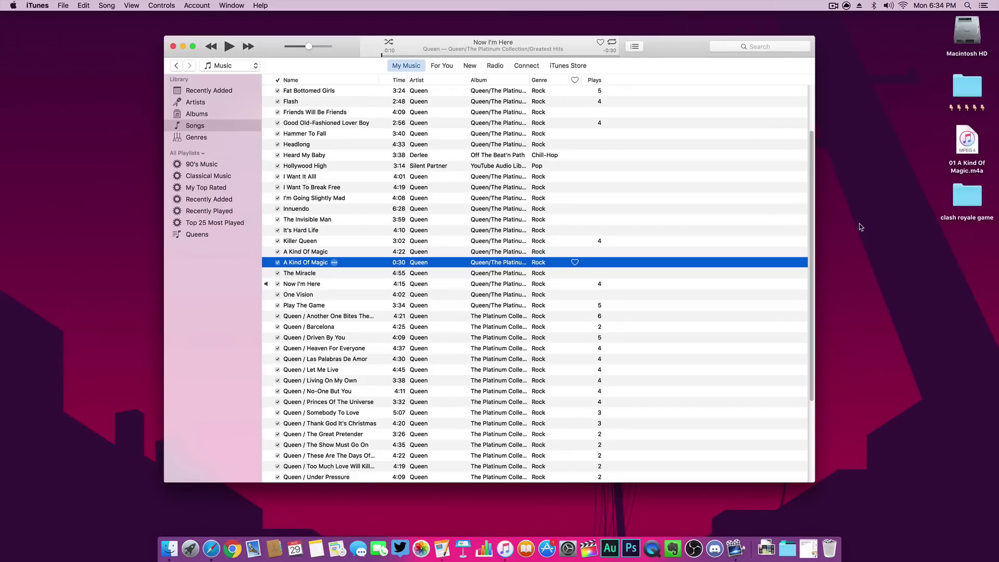
right_click(973, 169)
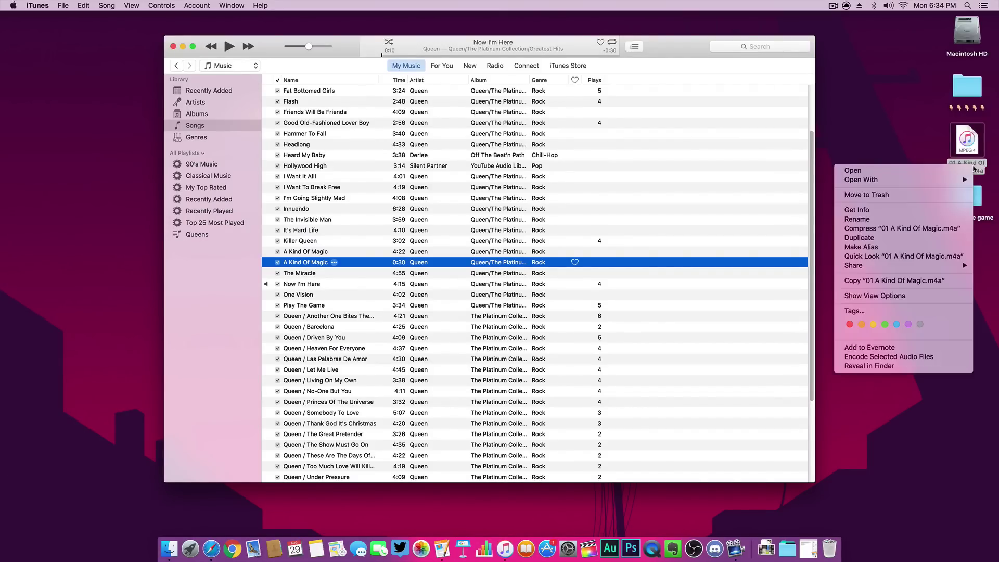
left_click(874, 211)
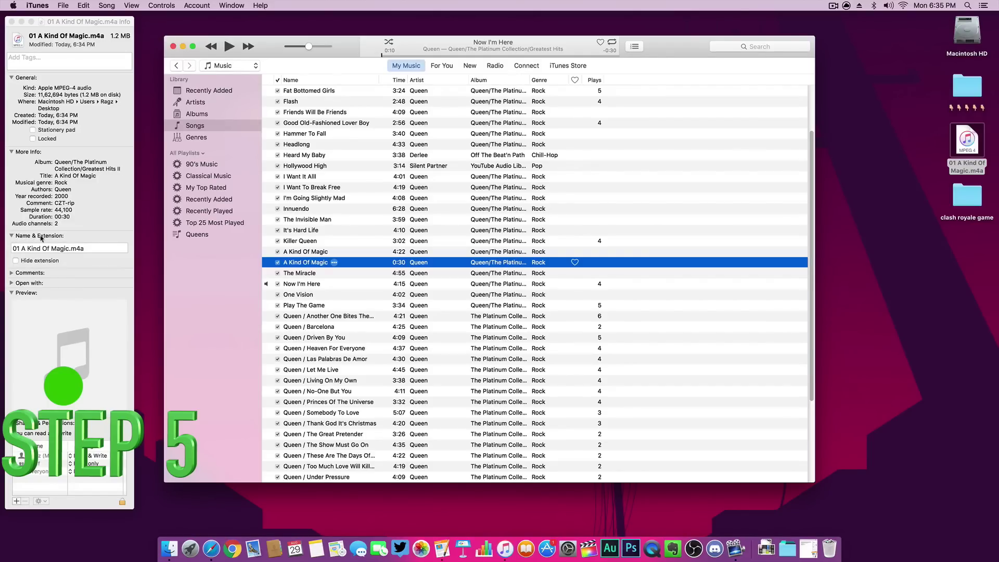
left_click(95, 248)
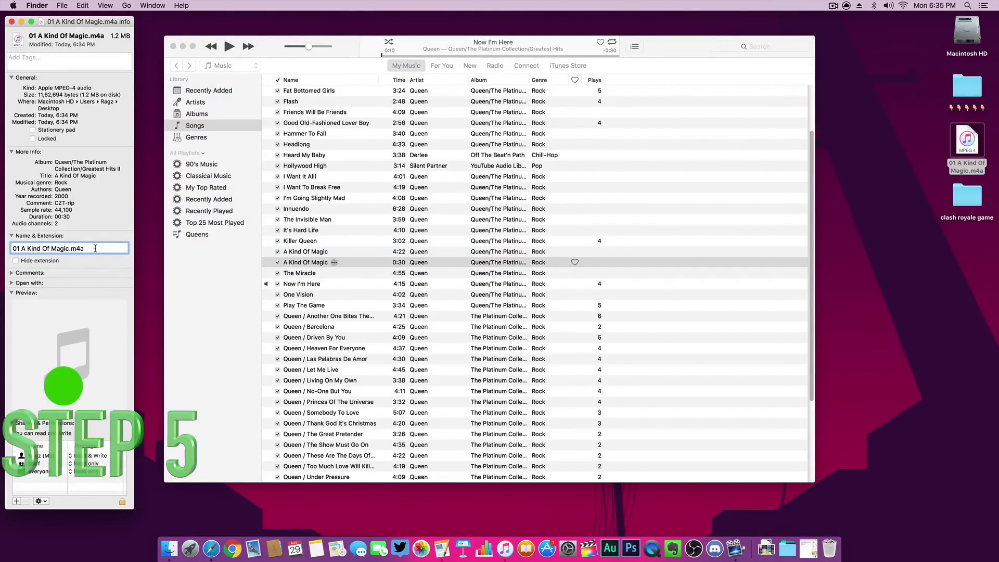
key("BackSpace")
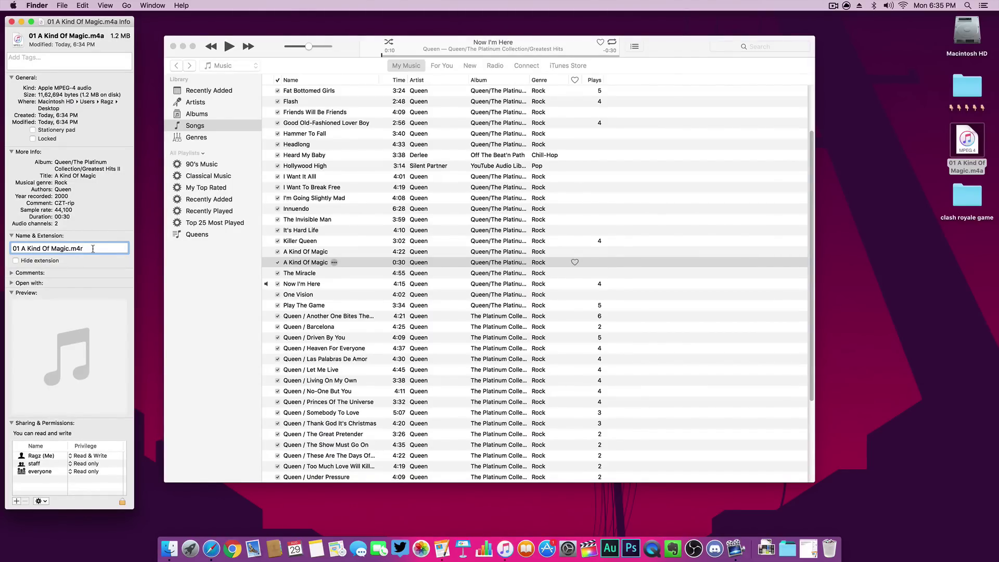
left_click(11, 21)
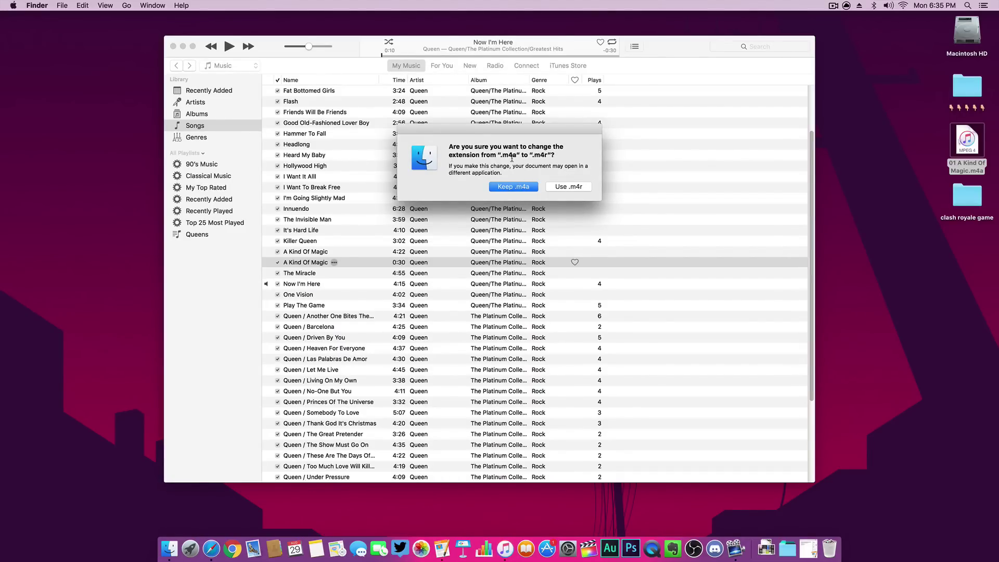
left_click(570, 187)
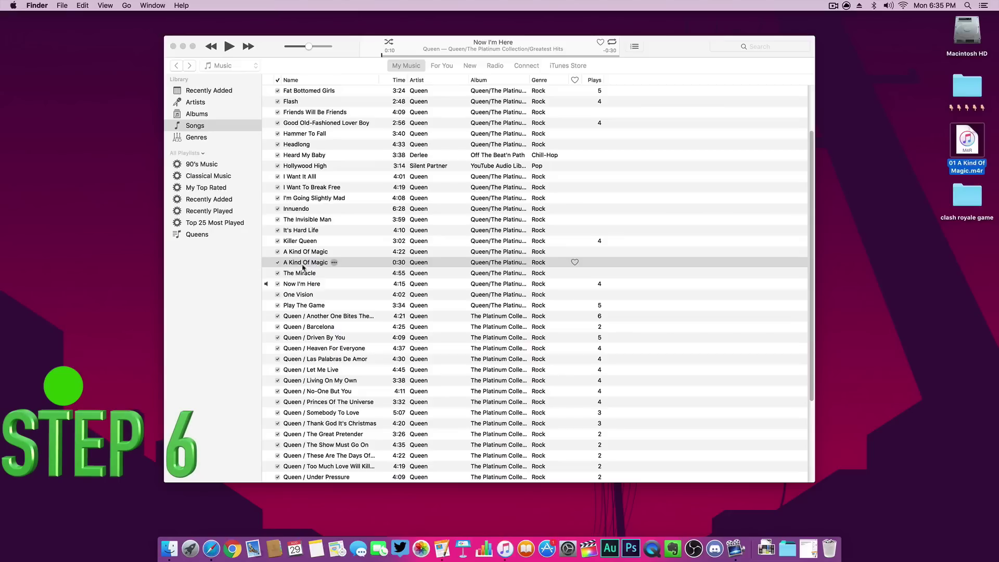
- Delete the 0:30 copy from the library and Trash, then add the .m4r file to iTunes
left_click(411, 262)
right_click(410, 263)
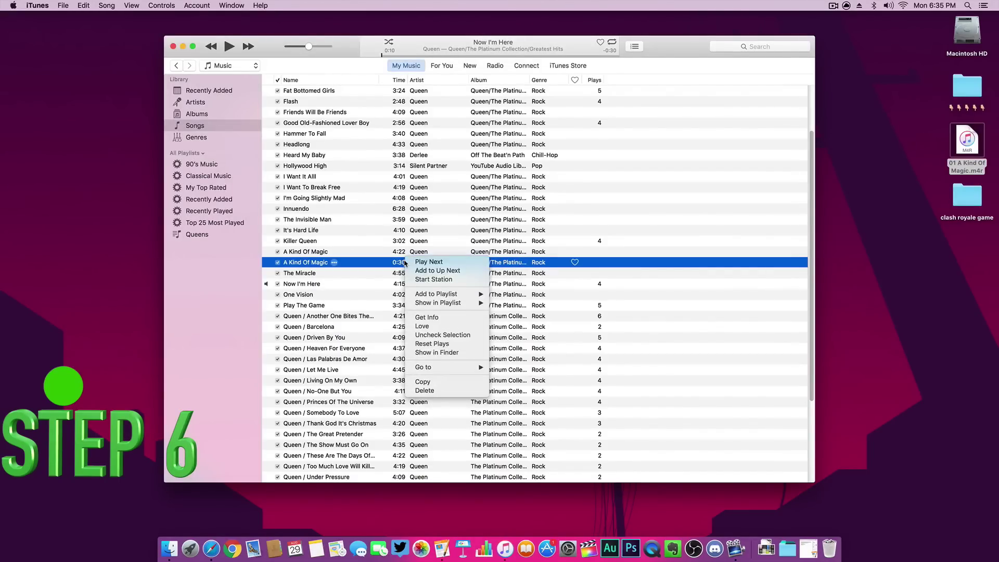
left_click(428, 391)
left_click(584, 206)
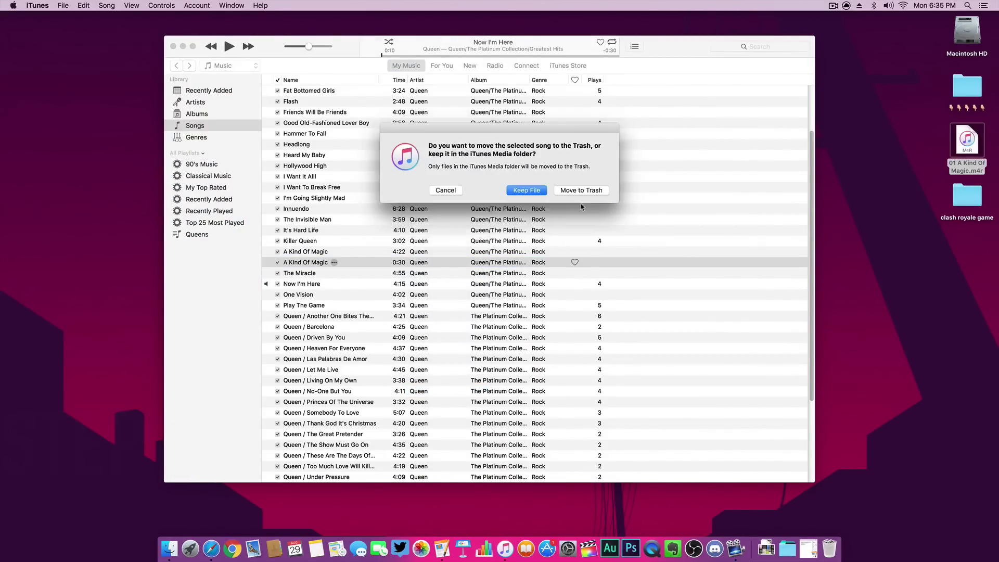
left_click(588, 192)
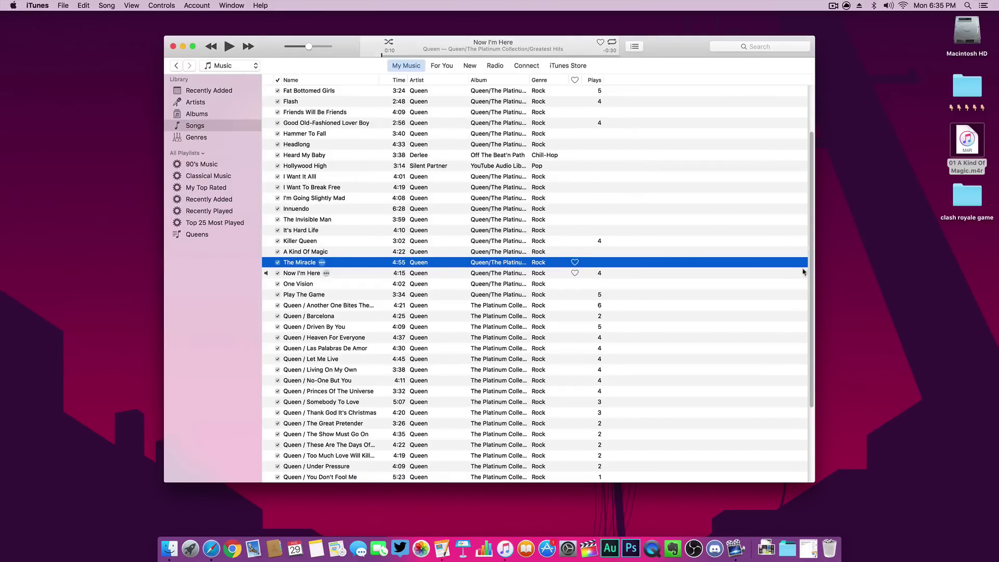
left_click_drag(969, 145, 398, 260)
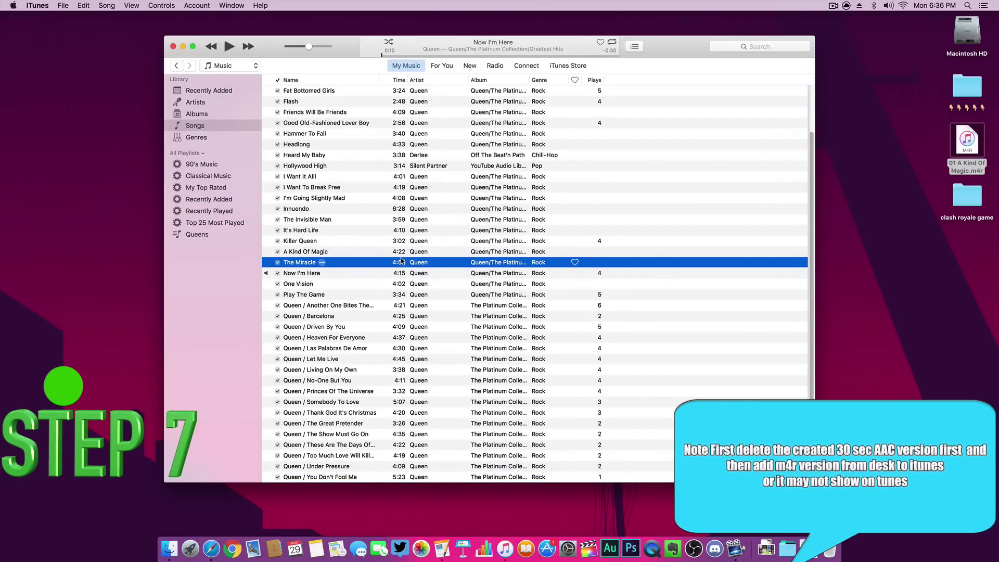
- Show the Tones library, select A Kind Of Magic, then open the iPhone and decline the update
left_click(237, 66)
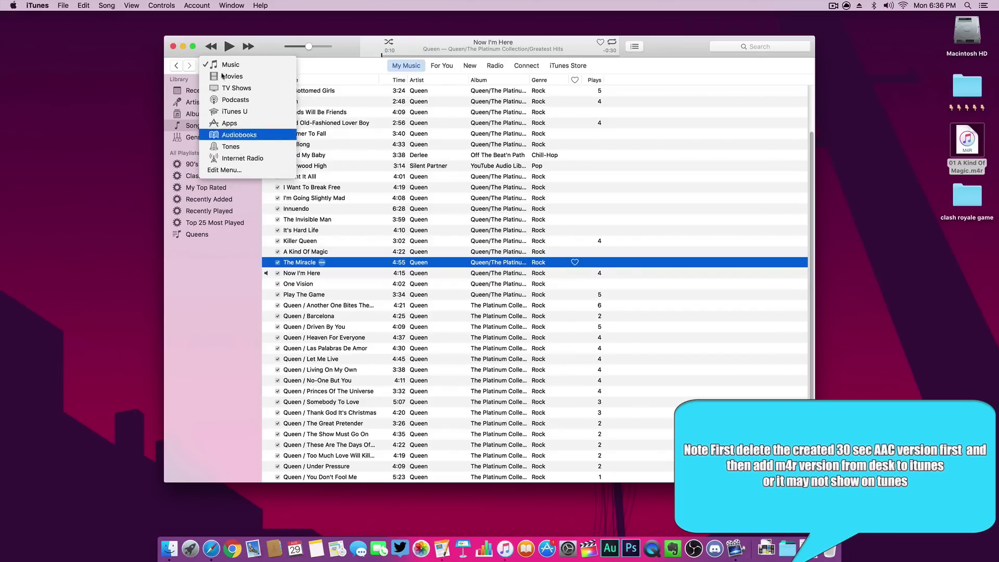
left_click(228, 150)
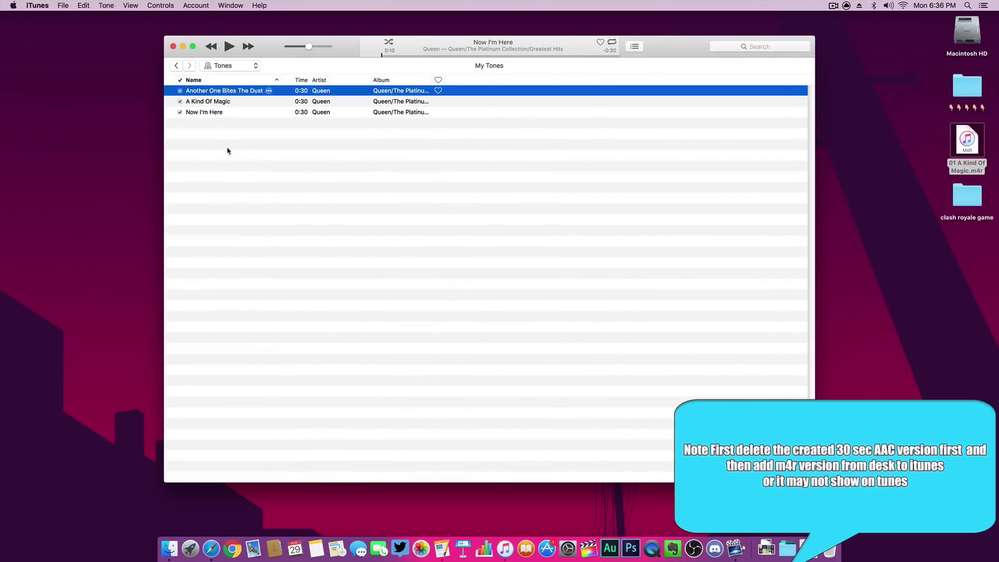
left_click(207, 104)
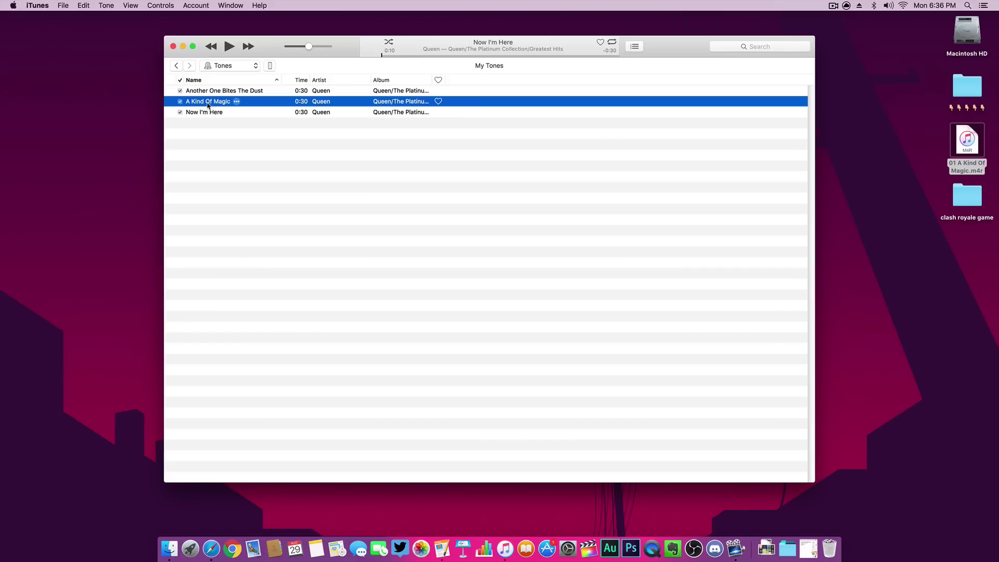
left_click(269, 66)
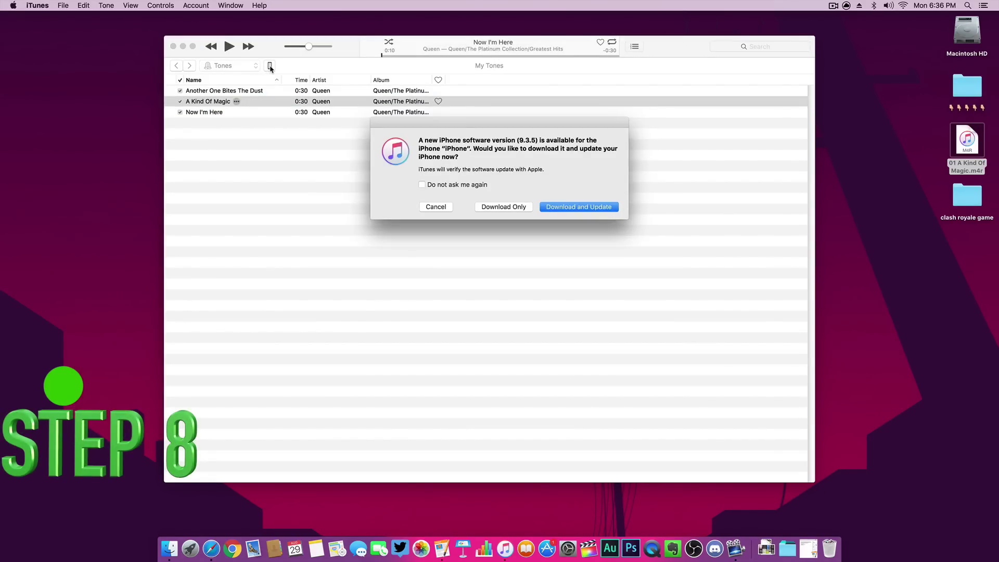
left_click(447, 208)
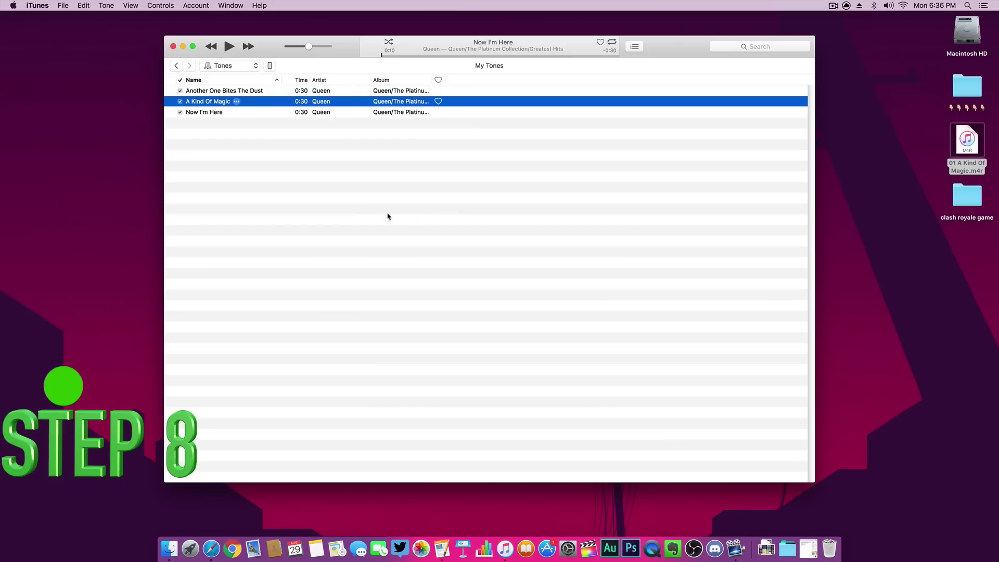
- Set the iPhone's tone sync to A Kind Of Magic only, excluding Now I'm Here, and apply
left_click(270, 66)
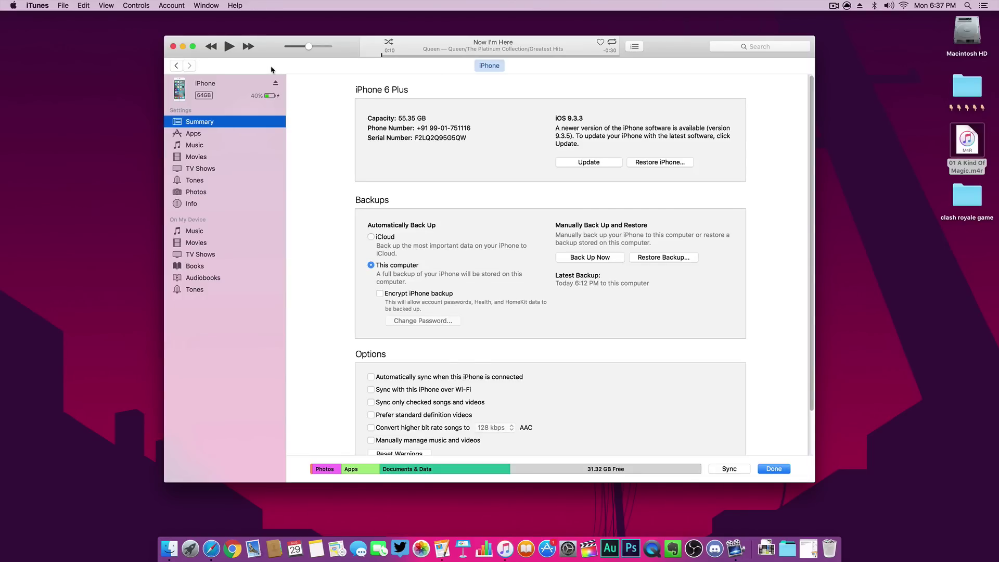
left_click(195, 180)
left_click(316, 174)
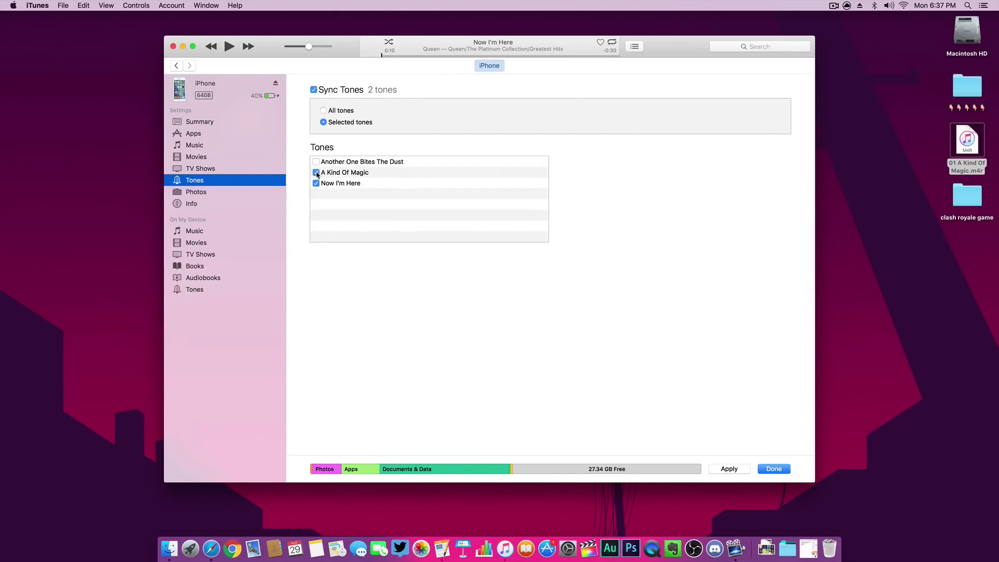
left_click(316, 183)
left_click(730, 470)
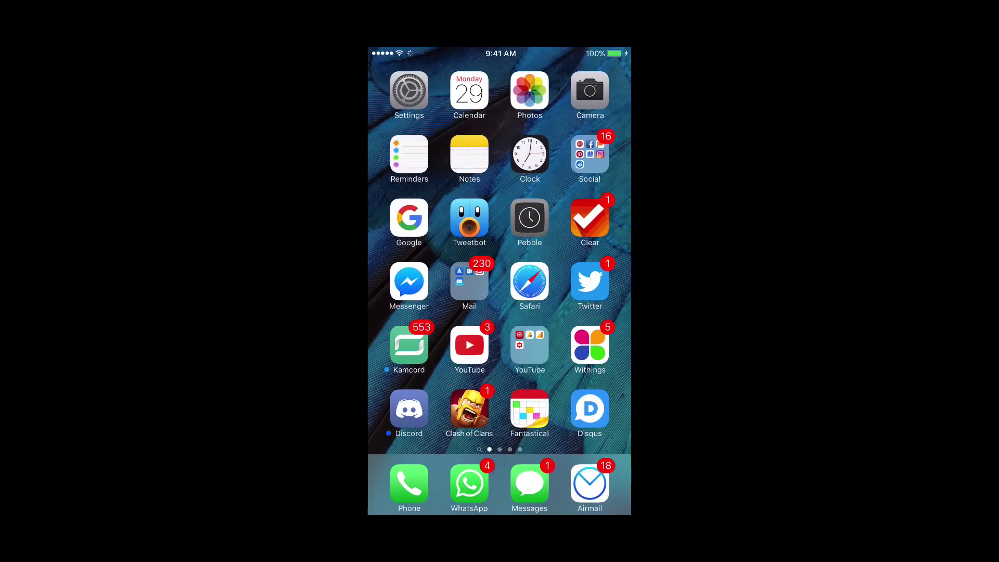
- On the iPhone, choose A Kind Of Magic under Settings > Sounds > Ringtone
left_click(409, 90)
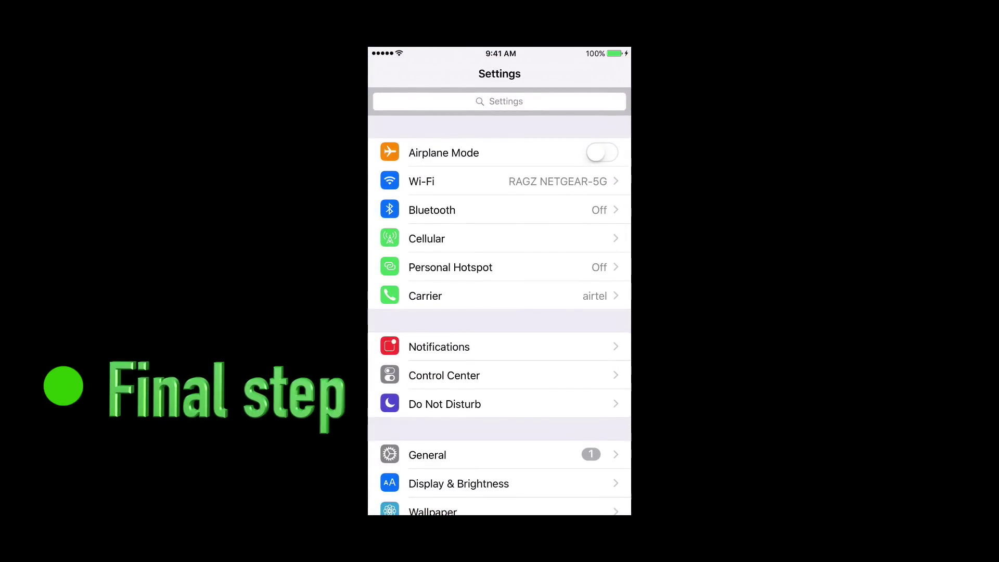
scroll(499, 299, "down", 5)
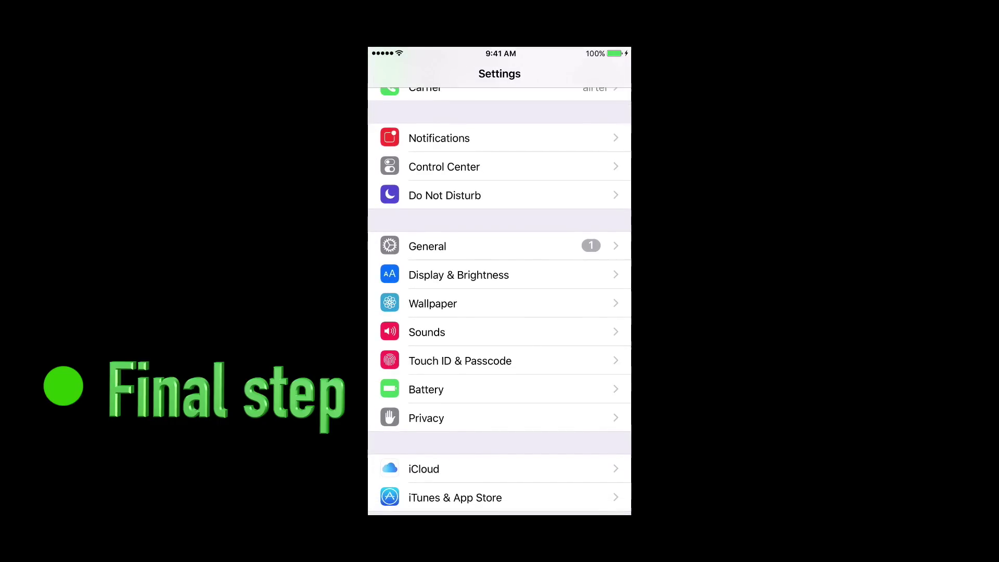
left_click(427, 332)
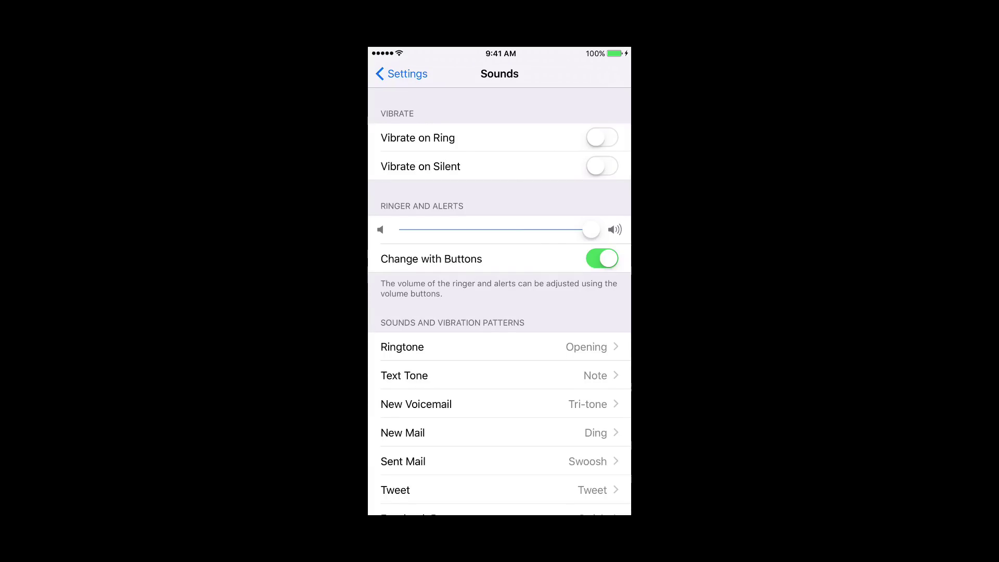
left_click(402, 346)
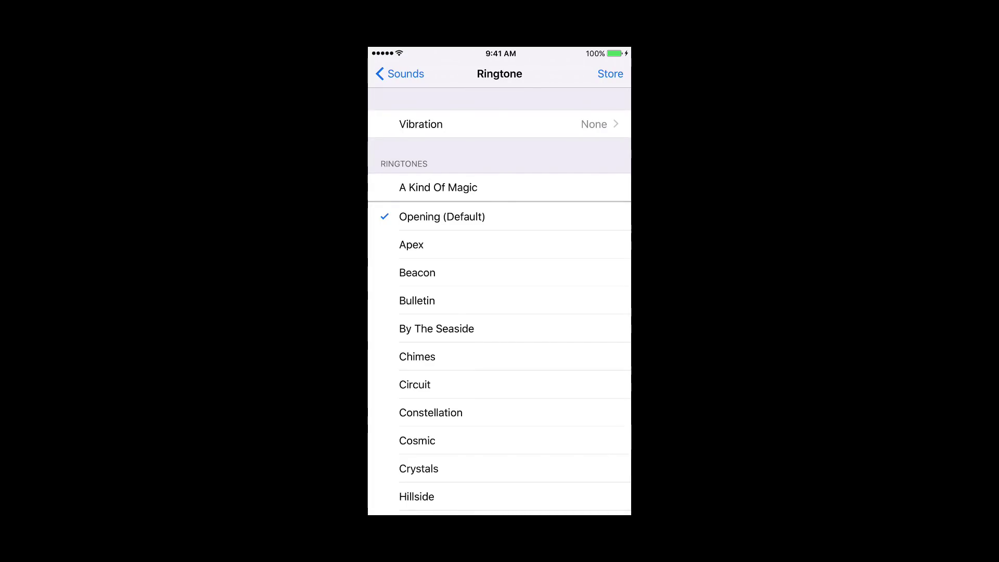
left_click(438, 187)
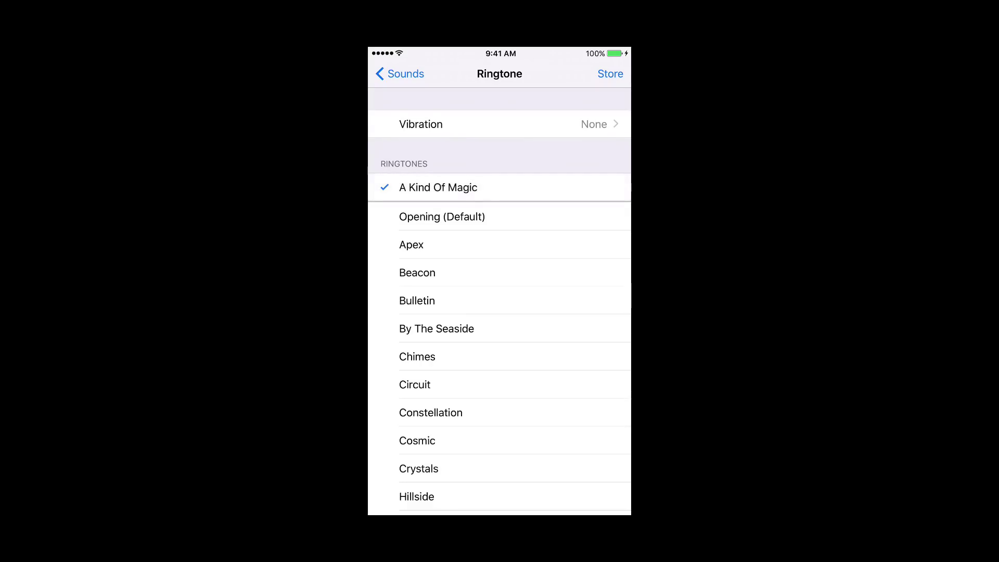
left_click(438, 188)
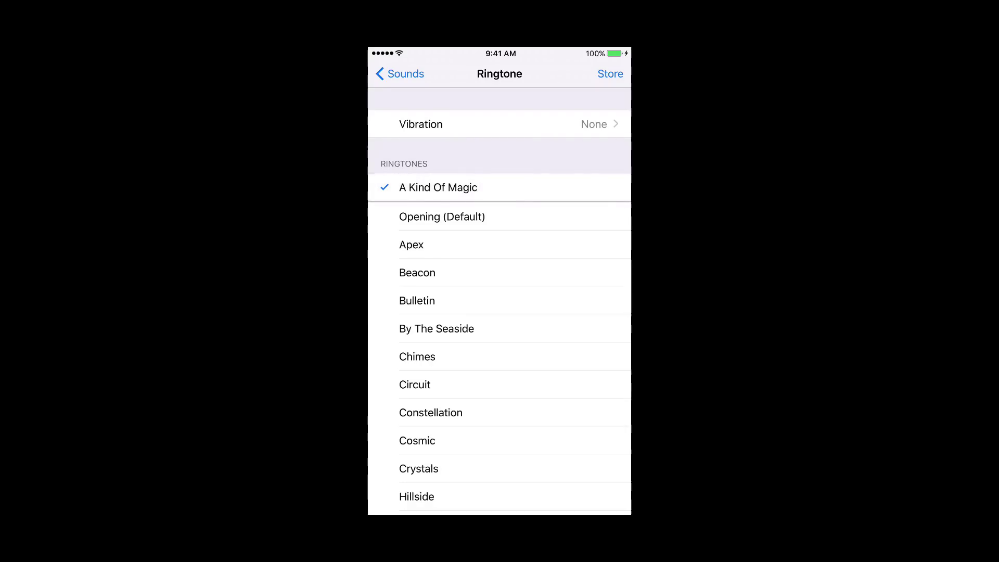